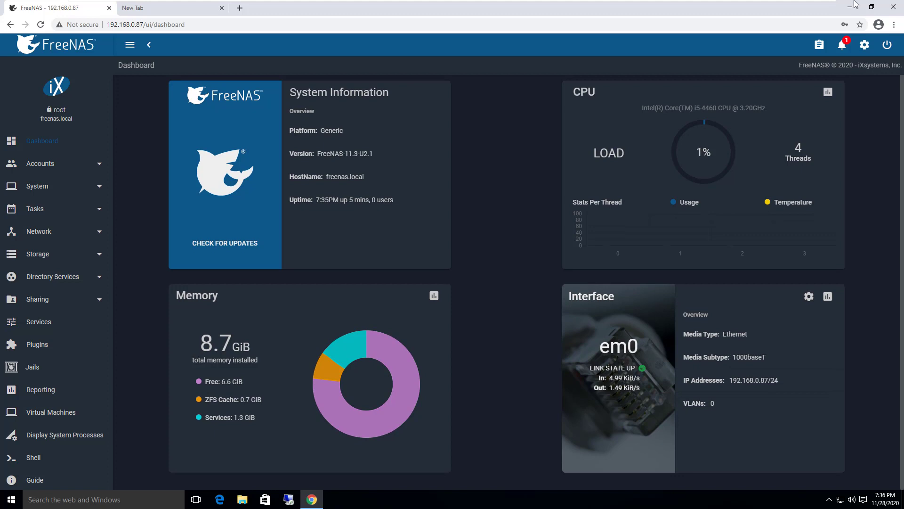
Step: Check the IP address of the em0 interface on the dashboard
{"action": "left_click_drag", "start_coordinate": [770, 380], "coordinate": [733, 380]}
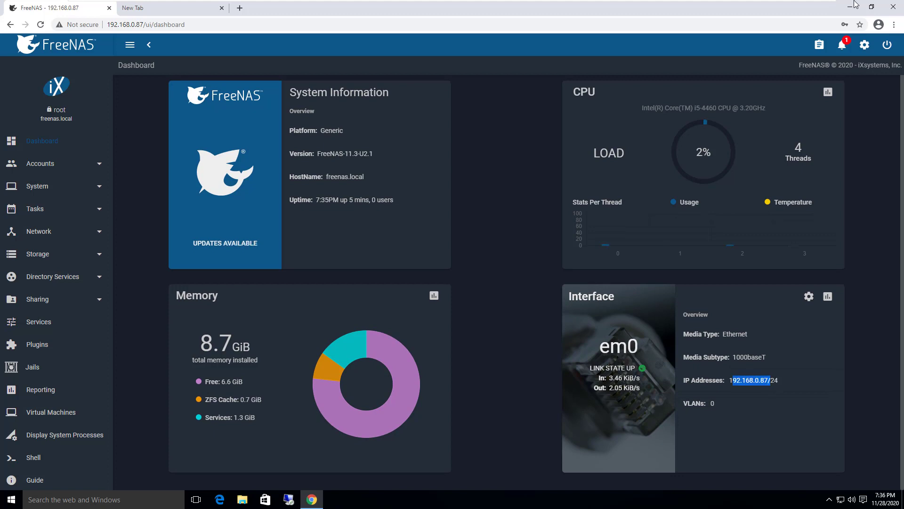
{"action": "left_click", "coordinate": [733, 380]}
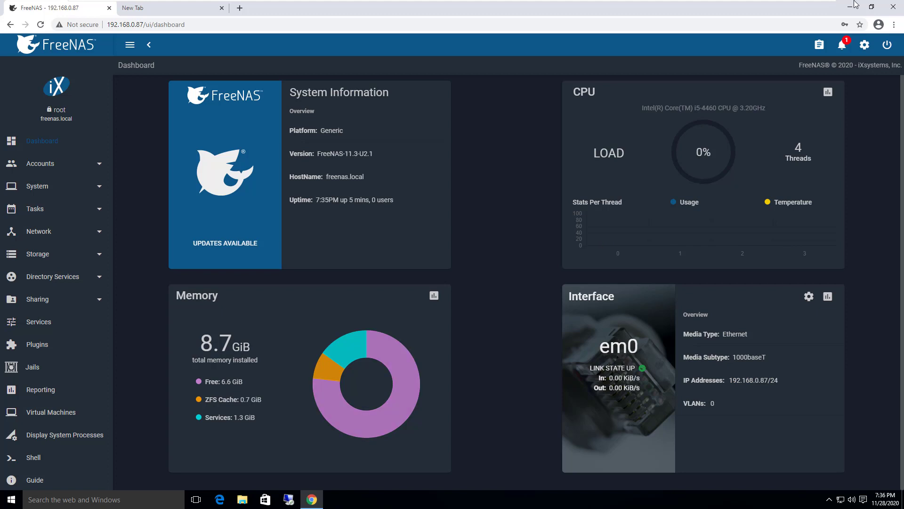
{"action": "left_click_drag", "start_coordinate": [565, 296], "coordinate": [569, 296]}
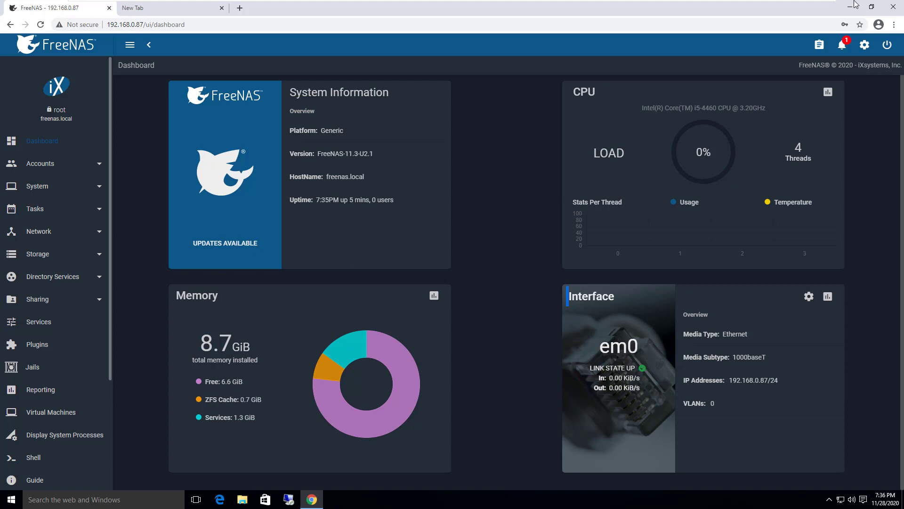
Step: Open the storage pools page and switch from it to the list of installed disks
{"action": "left_click", "coordinate": [38, 254]}
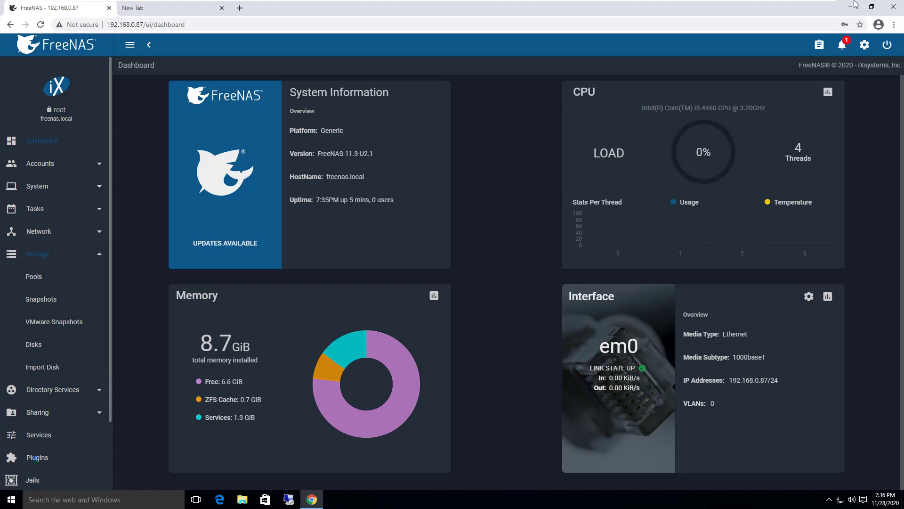
{"action": "key", "text": "Tab"}
{"action": "key", "text": "Return"}
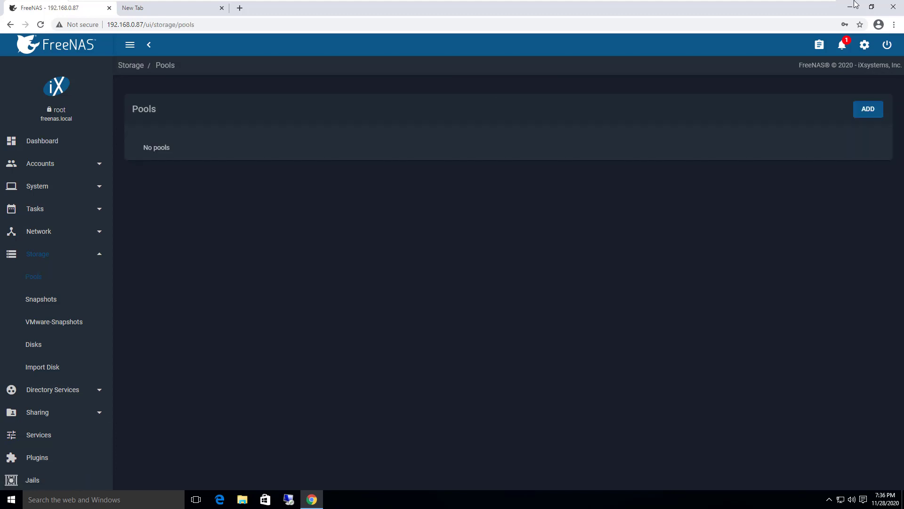
{"action": "key", "text": "Tab"}
{"action": "key", "text": "Tab"}
{"action": "key", "text": "Tab"}
{"action": "key", "text": "Return"}
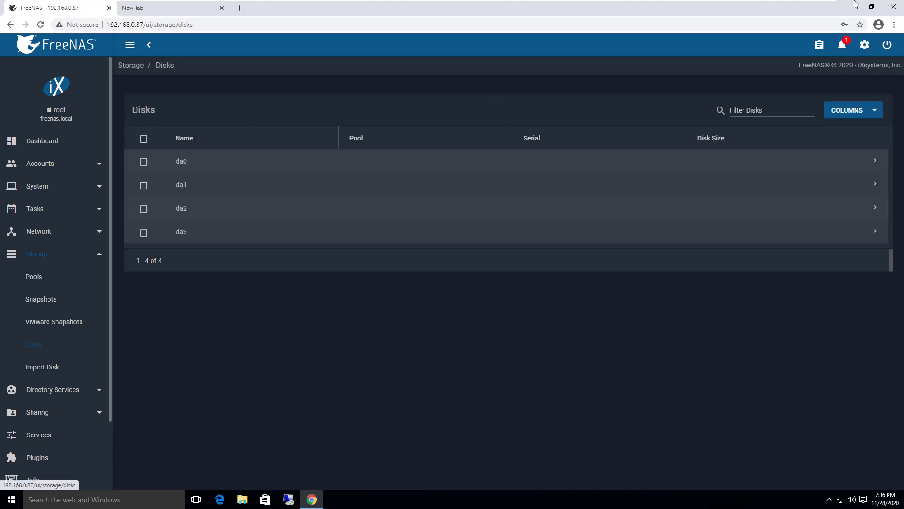
Step: Examine the disks da0 to da3 in the disk list
{"action": "key", "text": "shift+Tab"}
{"action": "key", "text": "shift+Tab"}
{"action": "key", "text": "shift+Tab"}
{"action": "key", "text": "shift+Tab"}
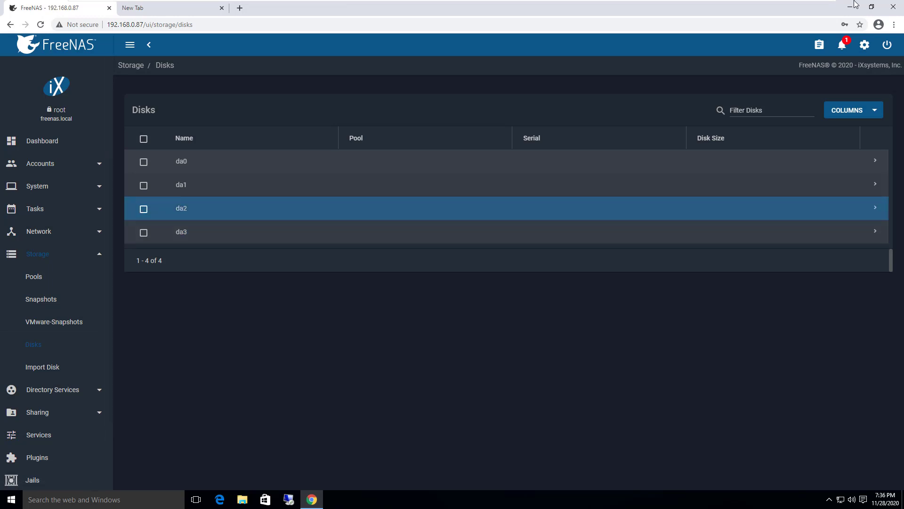
{"action": "key", "text": "shift+Tab"}
{"action": "key", "text": "shift+Tab"}
{"action": "key", "text": "shift+Tab"}
{"action": "key", "text": "shift+Tab"}
{"action": "key", "text": "shift+Tab"}
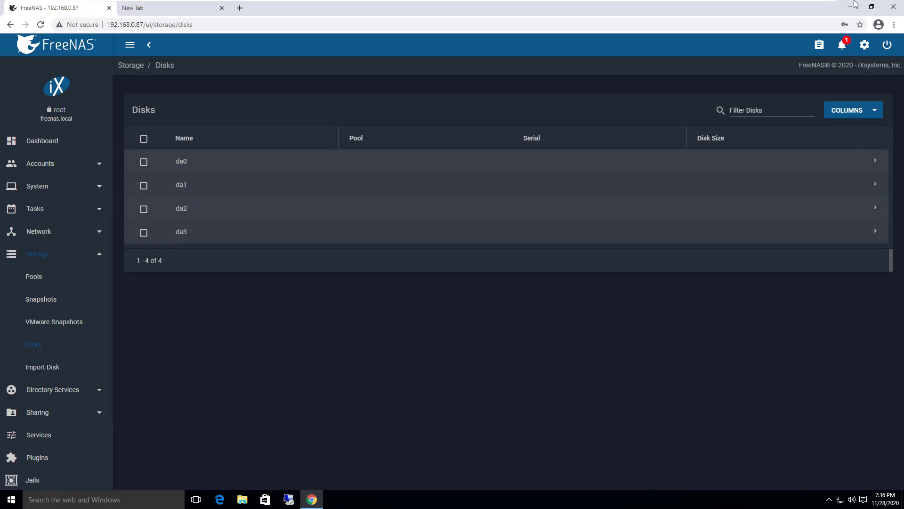
{"action": "key", "text": "shift+Tab"}
{"action": "key", "text": "shift+Tab"}
{"action": "key", "text": "shift+Tab"}
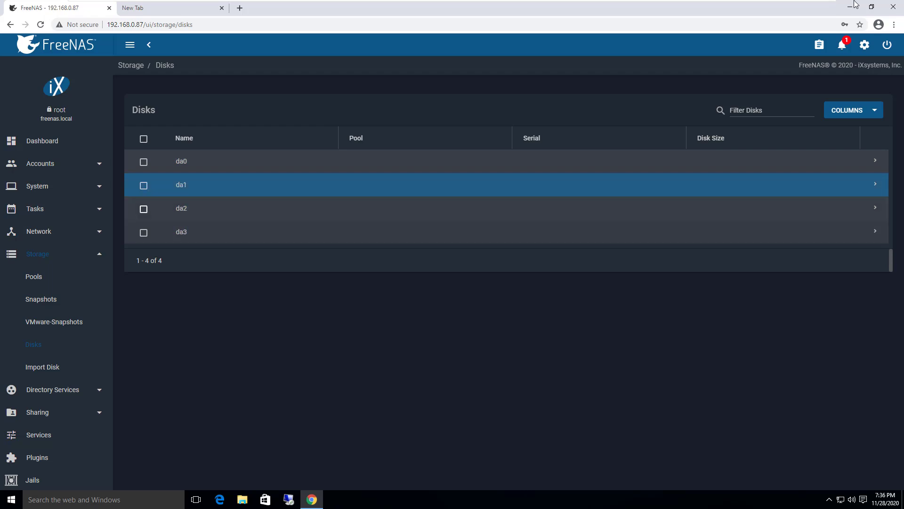
Step: Leave full screen to look at the Freenas-lab and mikrotik-lab consoles, and return to the win10-lab virtual machine in full screen
{"action": "mouse_move", "coordinate": [856, 4]}
{"action": "key", "text": "ctrl+alt+Return"}
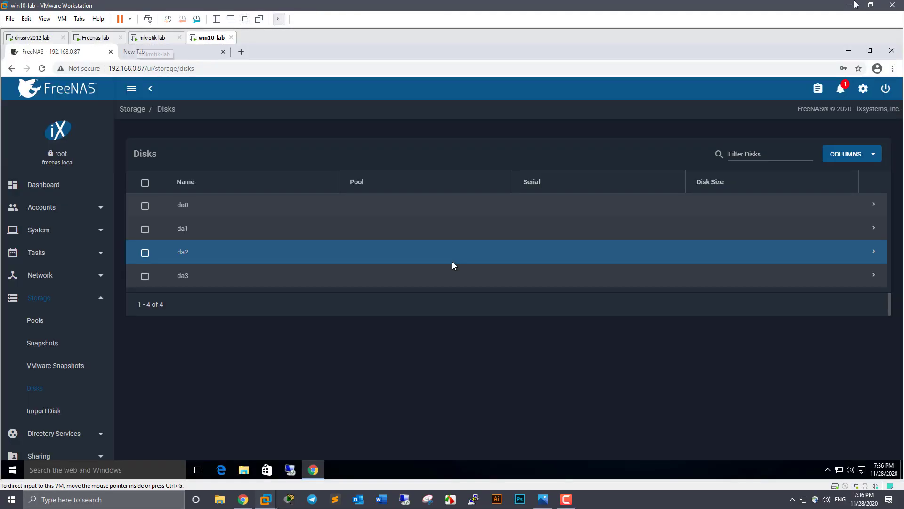
{"action": "key", "text": "ctrl+alt+Left"}
{"action": "key", "text": "ctrl+alt+Left"}
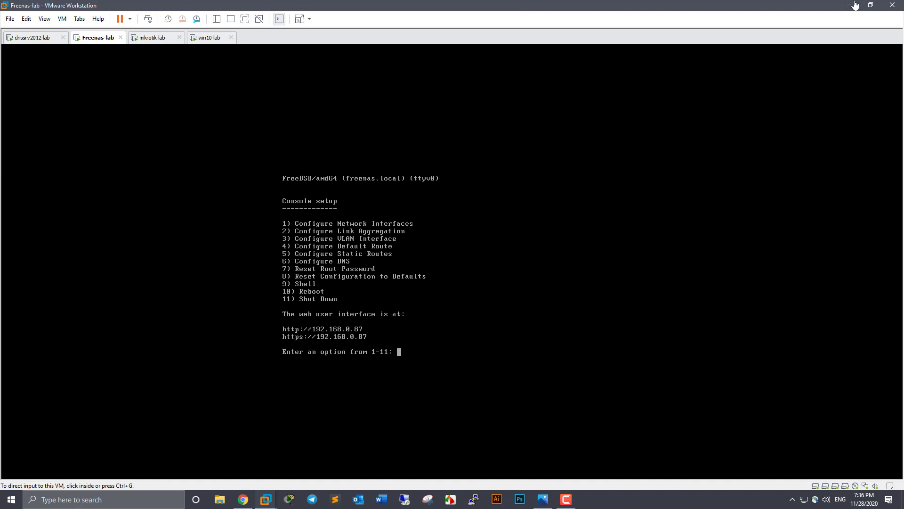
{"action": "key", "text": "ctrl+Tab"}
{"action": "key", "text": "ctrl+Tab"}
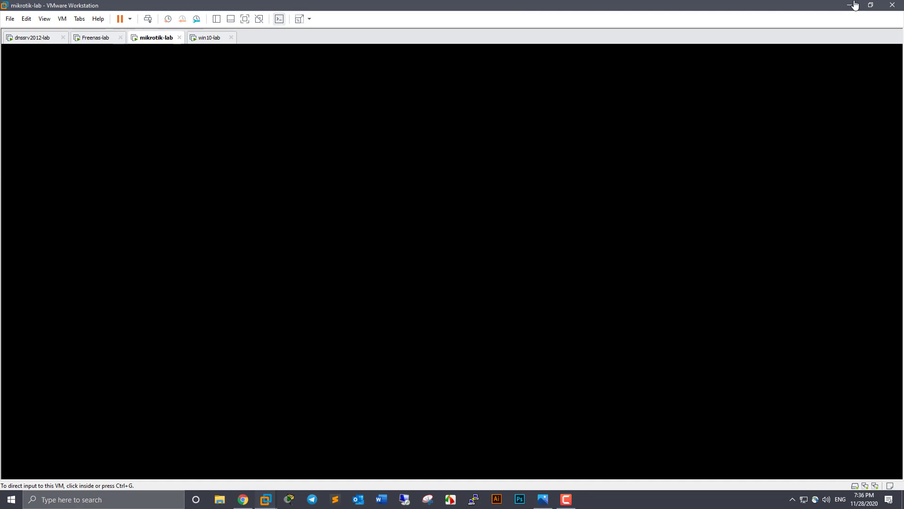
{"action": "key", "text": "ctrl+alt+Return"}
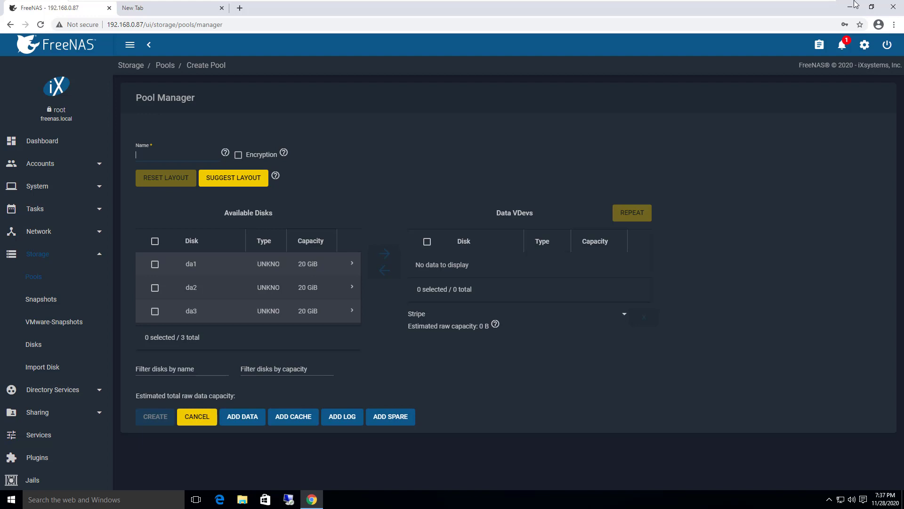
Step: Name the new pool itnetkh-data and add all available disks (da1, da2 and da3) to its data VDevs
{"action": "type", "text": "DDATA"}
{"action": "key", "text": "BackSpace"}
{"action": "key", "text": "BackSpace"}
{"action": "key", "text": "BackSpace"}
{"action": "key", "text": "BackSpace"}
{"action": "type", "text": "itnetkh-data"}
{"action": "left_click", "coordinate": [154, 241]}
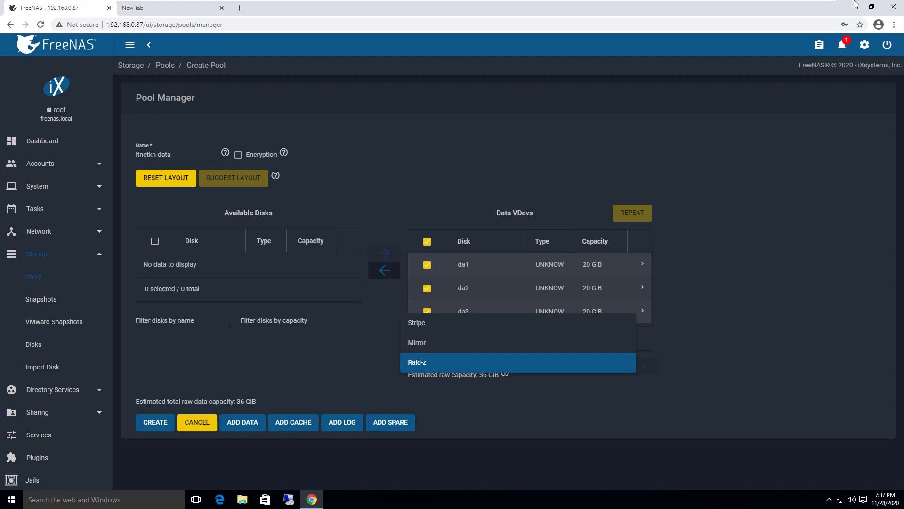
Step: Compare the Stripe, Mirror and Raid-z layout choices for the data VDevs, keeping Raid-z
{"action": "key", "text": "Return"}
{"action": "key", "text": "Return"}
{"action": "key", "text": "Return"}
{"action": "key", "text": "space"}
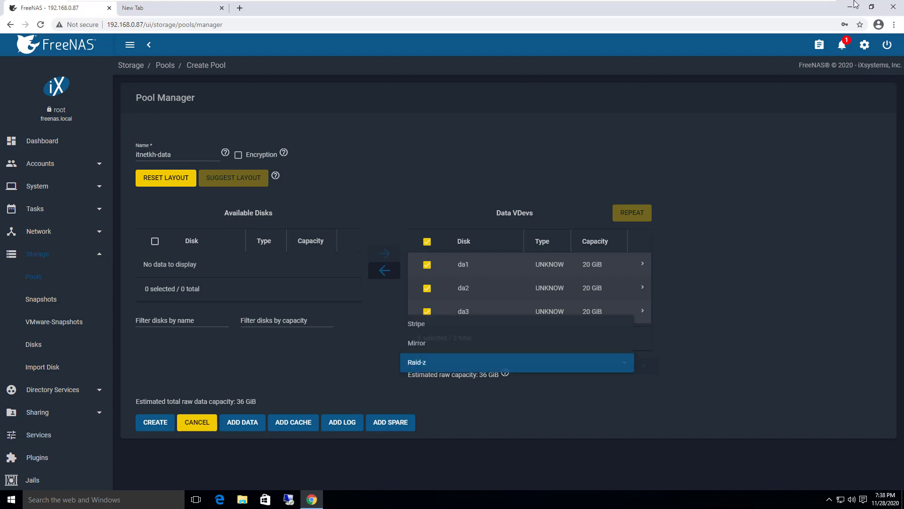
{"action": "key", "text": "Up"}
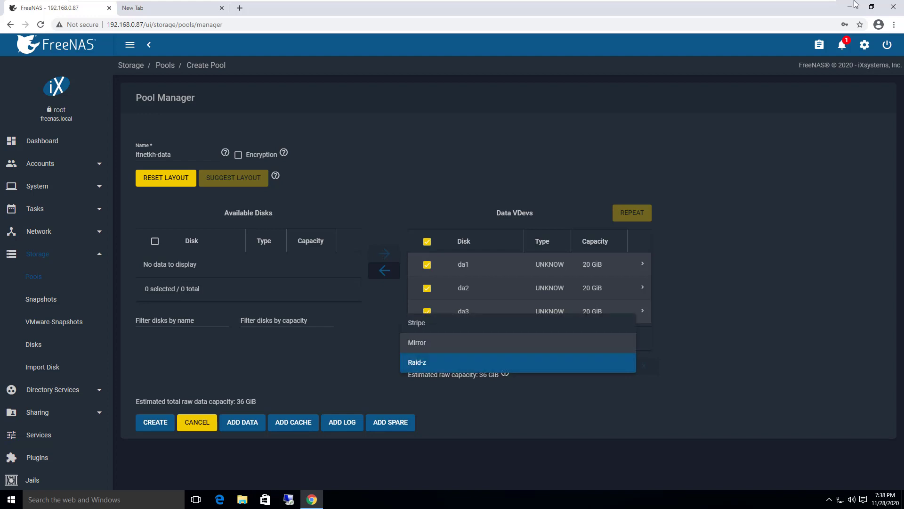
{"action": "key", "text": "Down"}
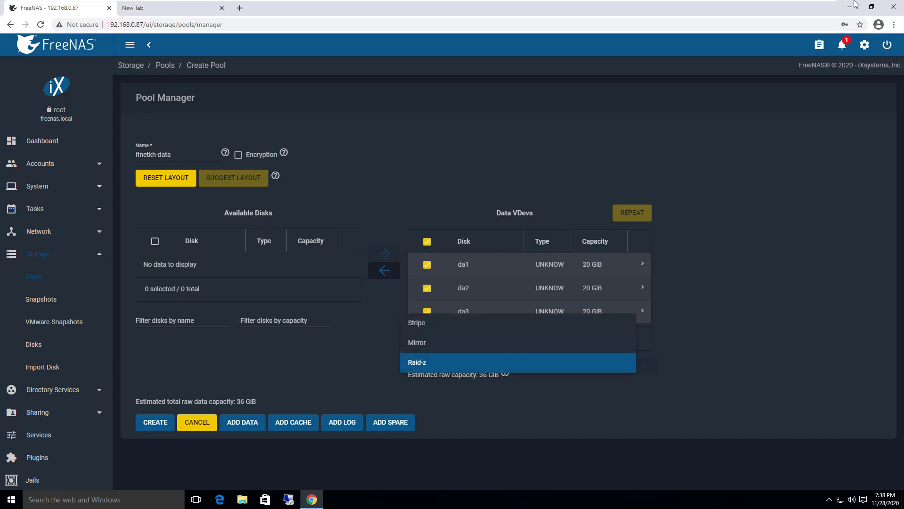
{"action": "key", "text": "Return"}
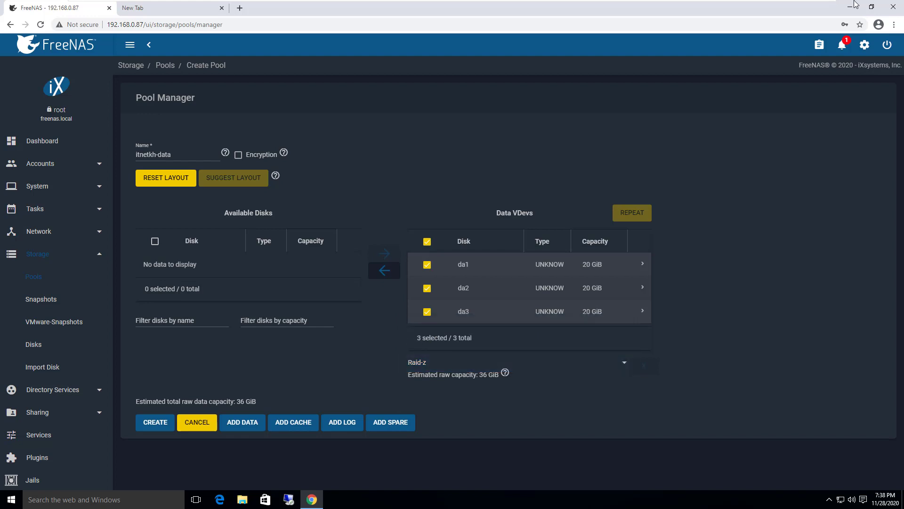
{"action": "key", "text": "Return"}
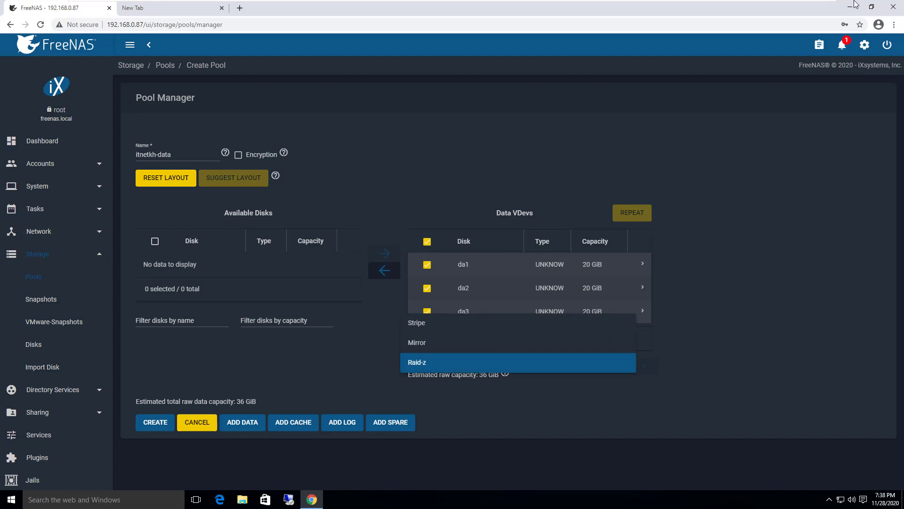
{"action": "key", "text": "Return"}
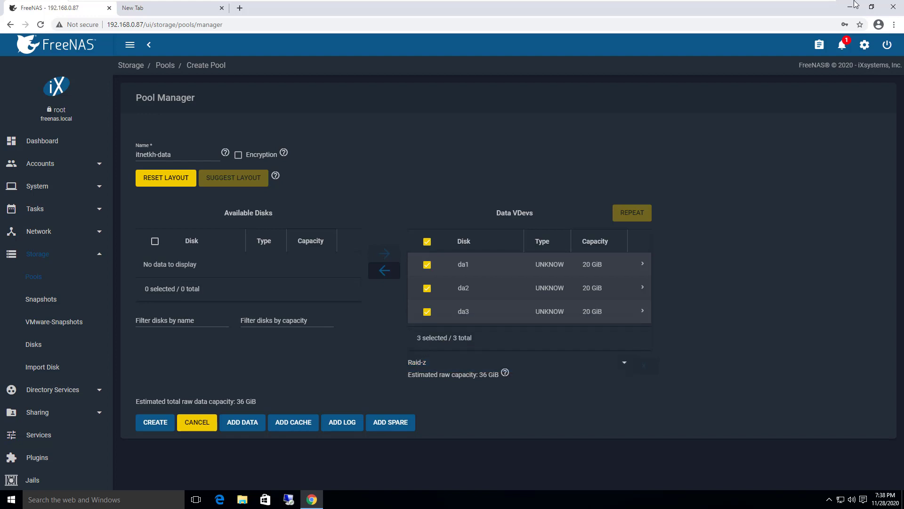
Step: Review the disks da1, da2 and da3 assigned to the data VDevs
{"action": "key", "text": "shift+Tab"}
{"action": "key", "text": "Down"}
{"action": "key", "text": "Down"}
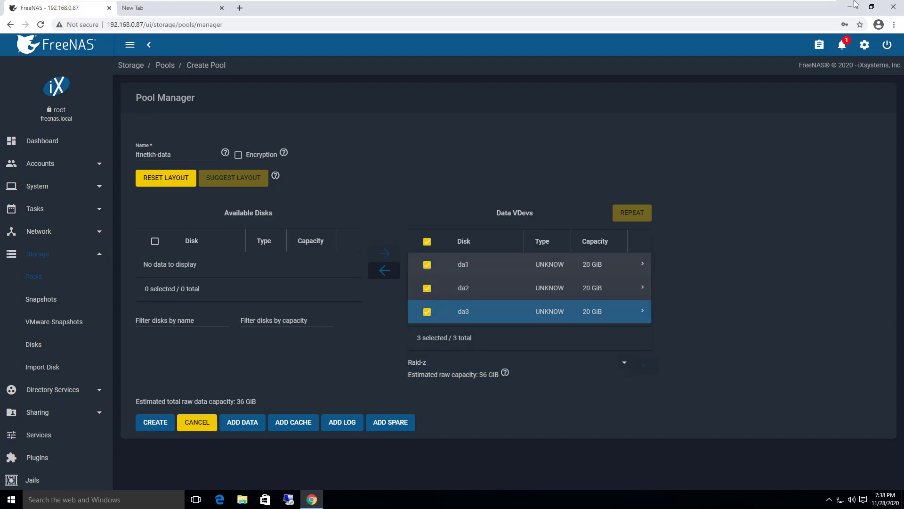
{"action": "key", "text": "Up"}
{"action": "key", "text": "Up"}
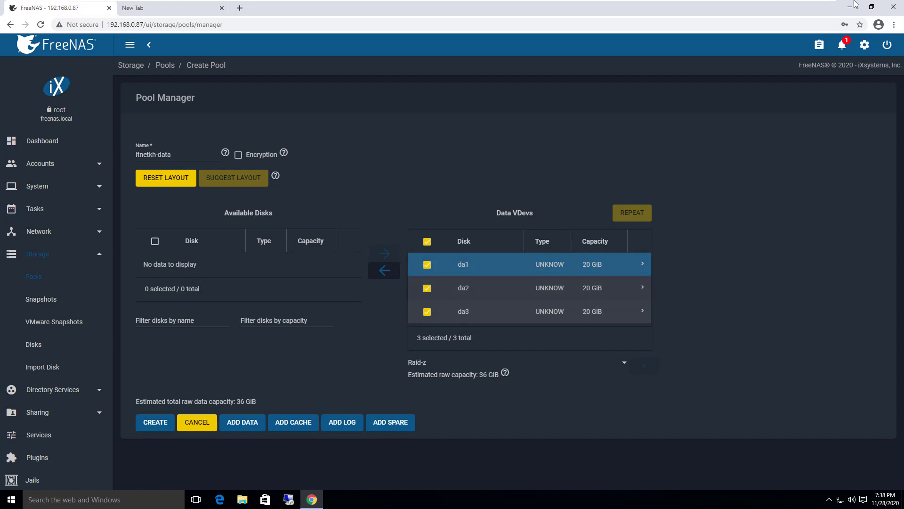
{"action": "key", "text": "Down"}
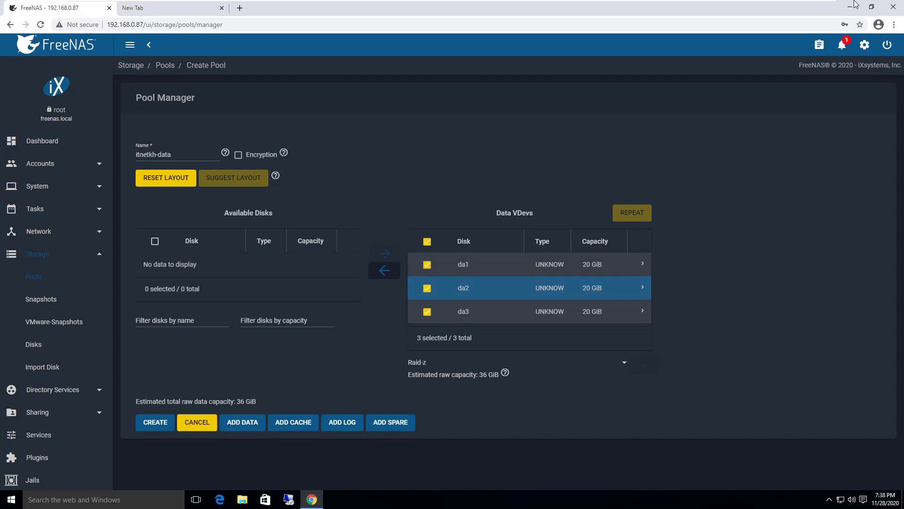
{"action": "key", "text": "Tab"}
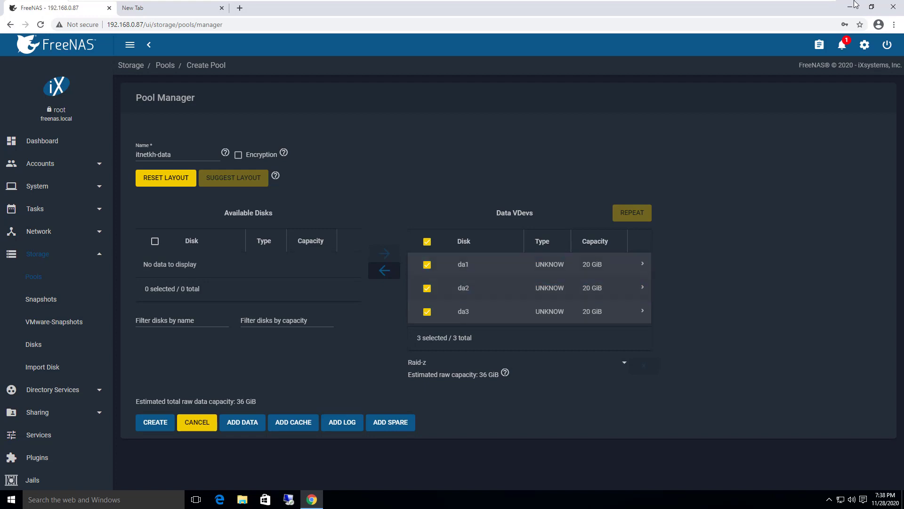
{"action": "key", "text": "shift+Tab"}
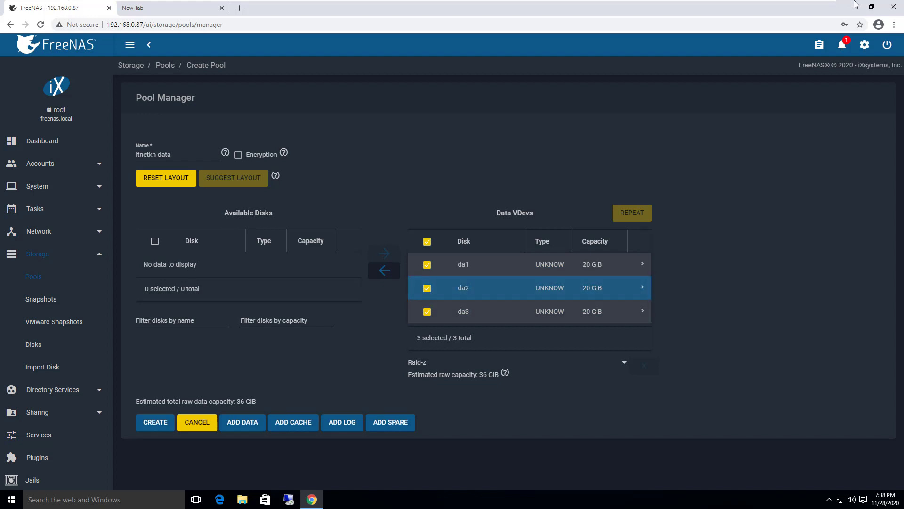
{"action": "key", "text": "Up"}
{"action": "key", "text": "Down"}
{"action": "key", "text": "Down"}
{"action": "key", "text": "Tab"}
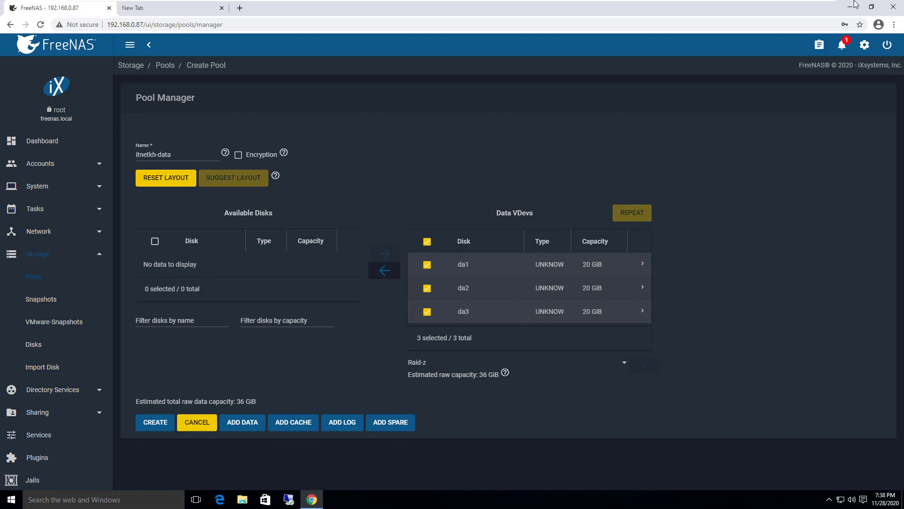
Step: Create the itnetkh-data pool and confirm erasing the contents of the added disks
{"action": "key", "text": "Return"}
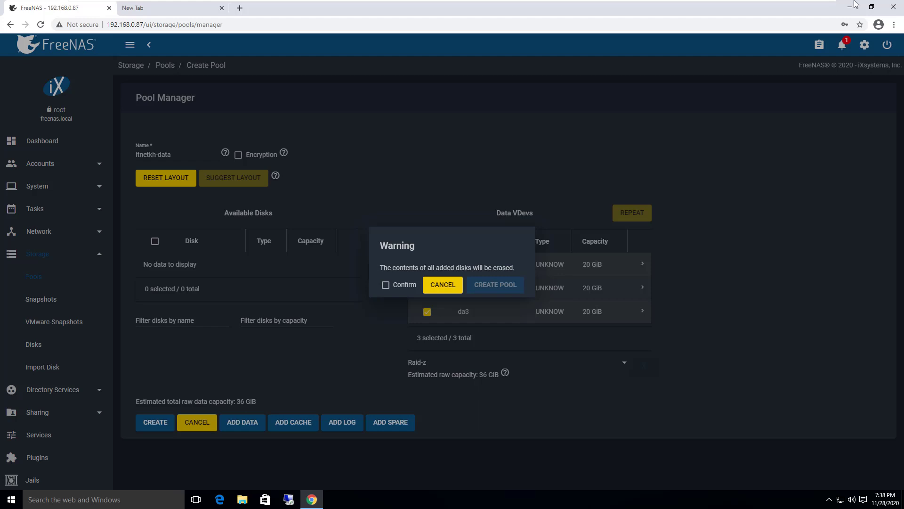
{"action": "key", "text": "space"}
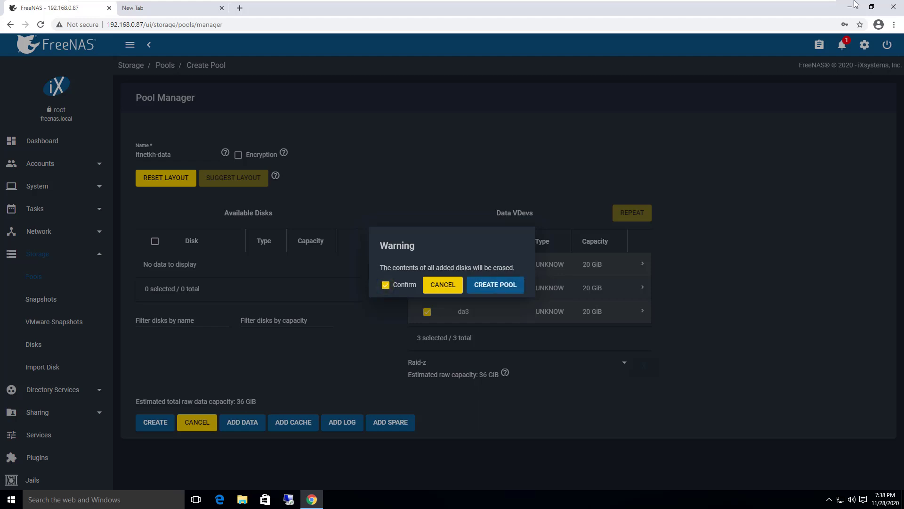
{"action": "key", "text": "Return"}
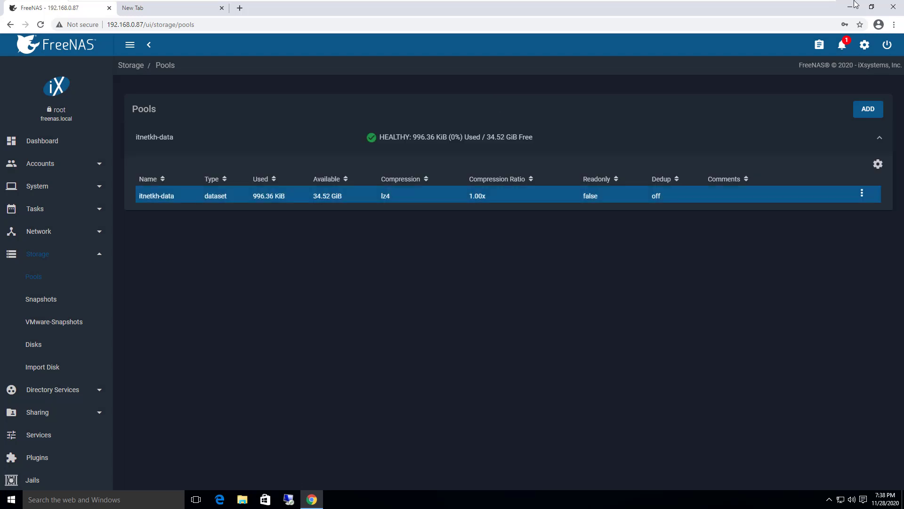
Step: Review the used space, available space and compression of the itnetkh-data dataset in the pool list
{"action": "left_click", "coordinate": [862, 193]}
{"action": "key", "text": "Escape"}
{"action": "left_click_drag", "start_coordinate": [139, 196], "coordinate": [390, 196]}
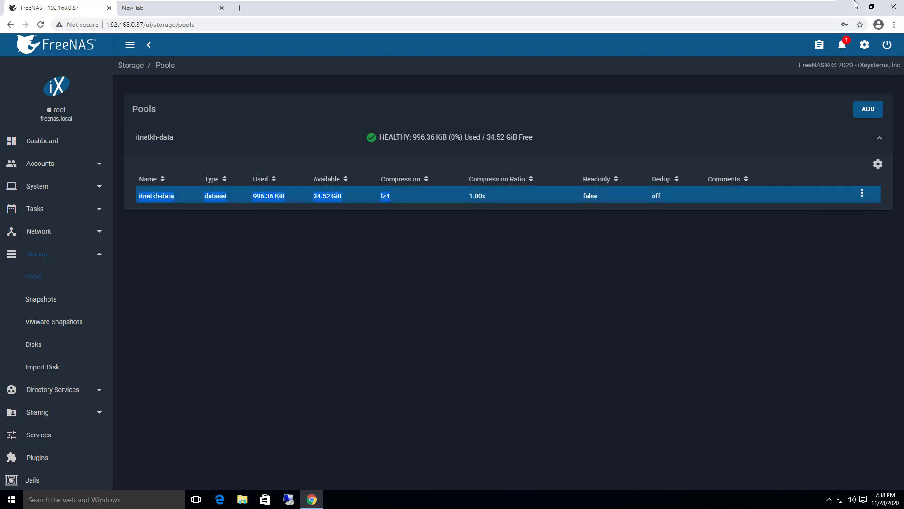
{"action": "left_click", "coordinate": [390, 196]}
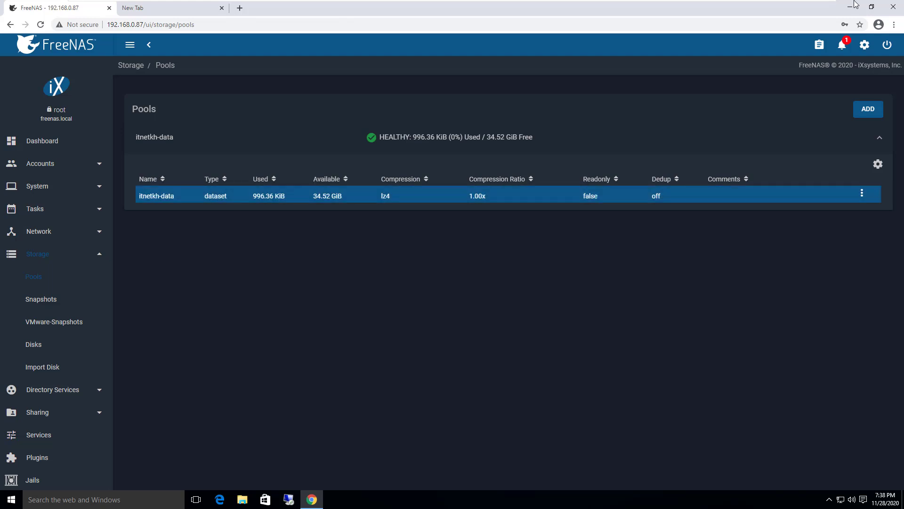
Step: Add a dataset named hr to the itnetkh-data pool with the default options and save it
{"action": "left_click", "coordinate": [861, 192]}
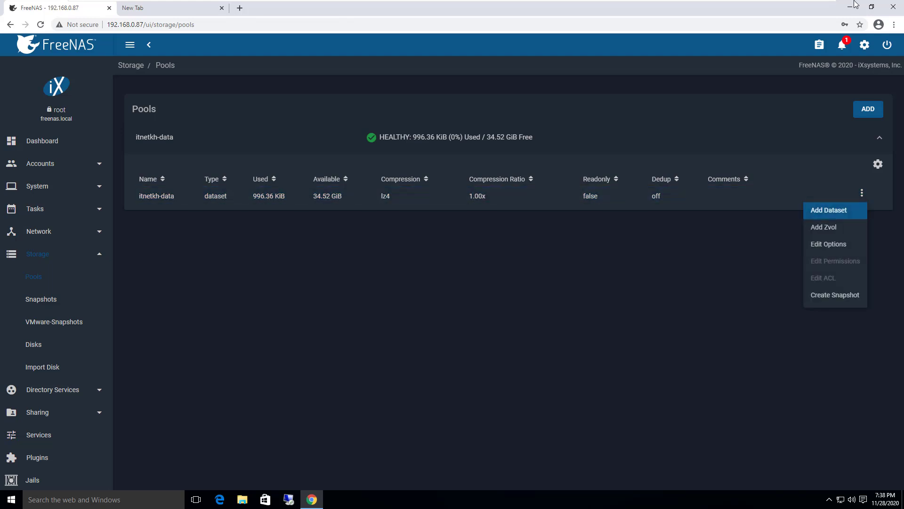
{"action": "key", "text": "Return"}
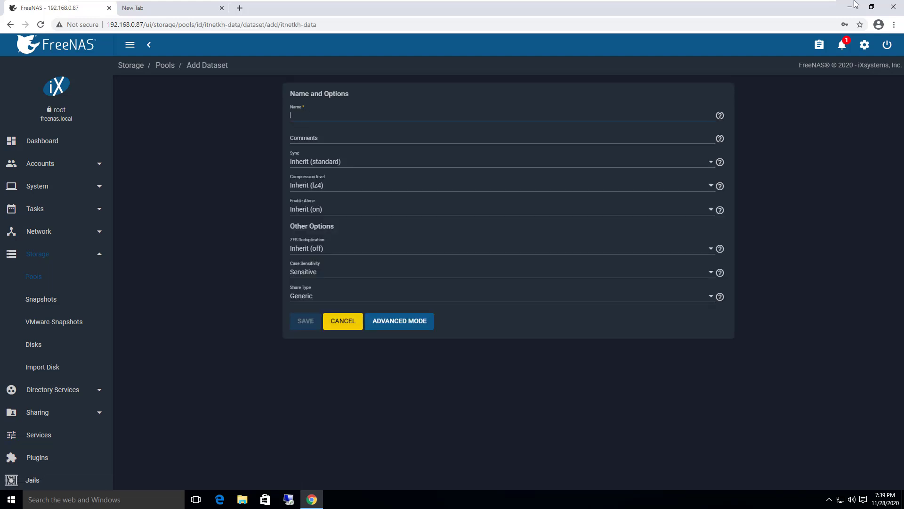
{"action": "type", "text": "hr"}
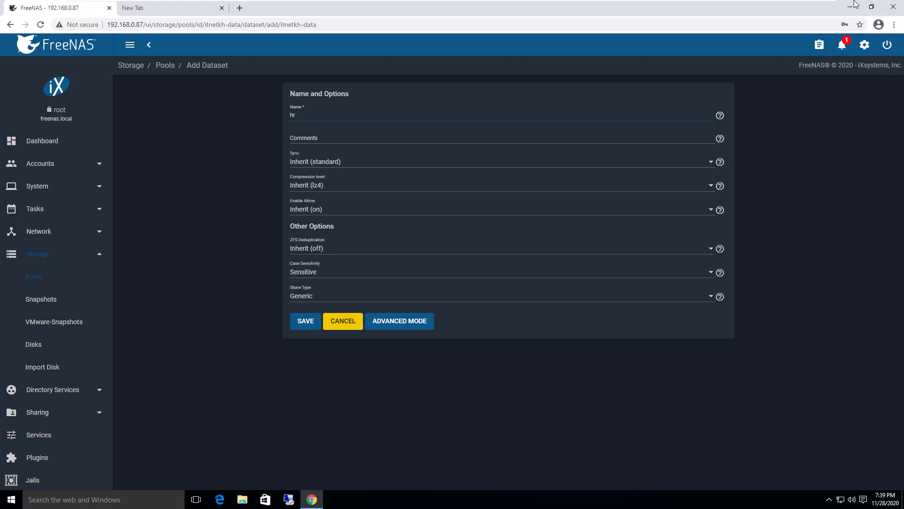
{"action": "key", "text": "Return"}
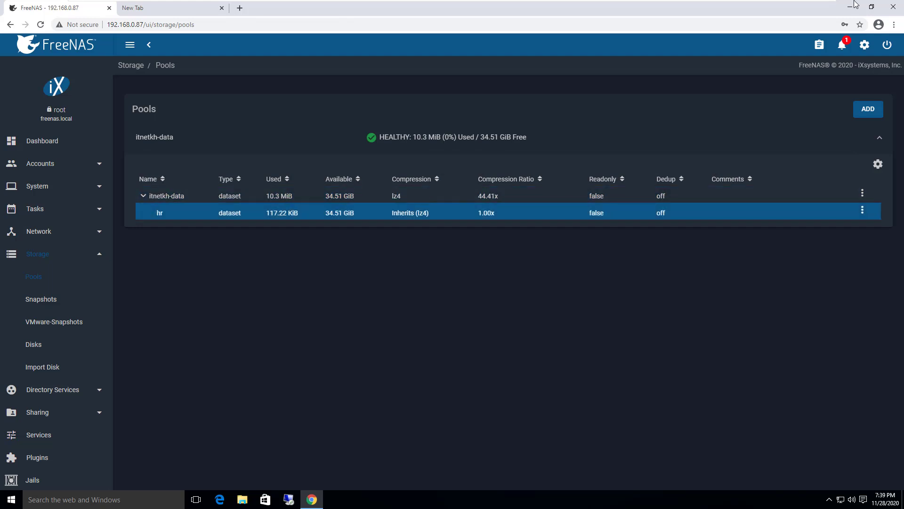
Step: Add a dataset named public to the itnetkh-data pool with the default options and save it
{"action": "key", "text": "Return"}
{"action": "key", "text": "Escape"}
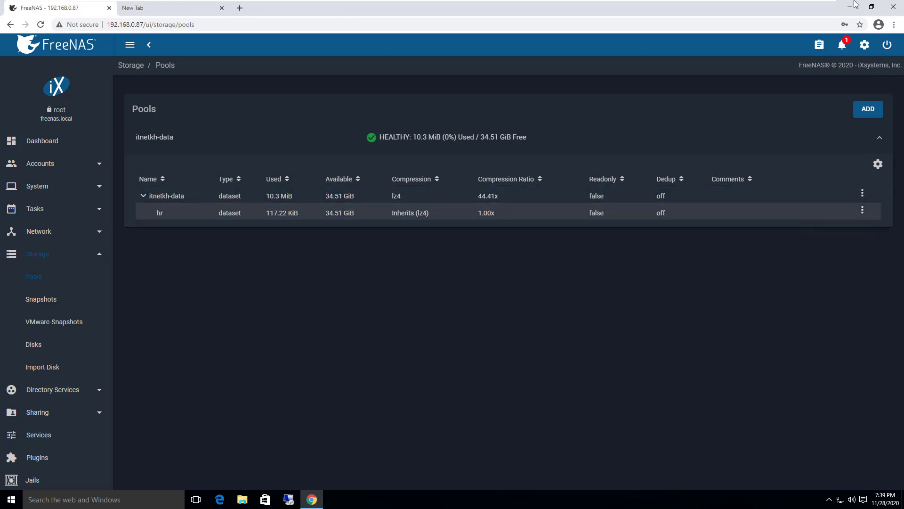
{"action": "key", "text": "Return"}
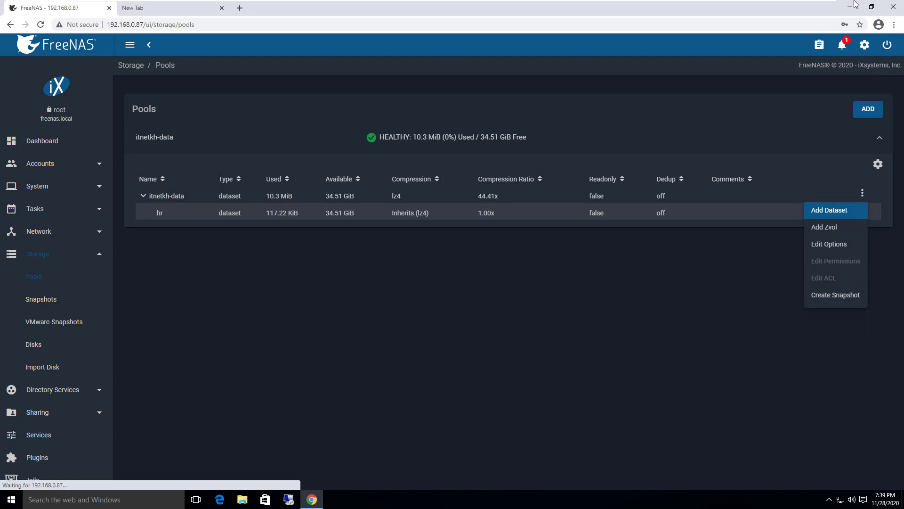
{"action": "key", "text": "Return"}
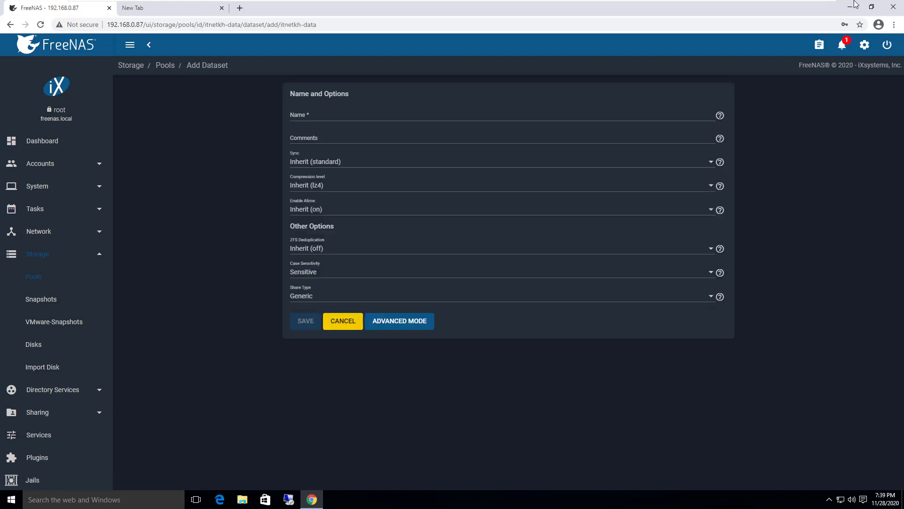
{"action": "type", "text": "public"}
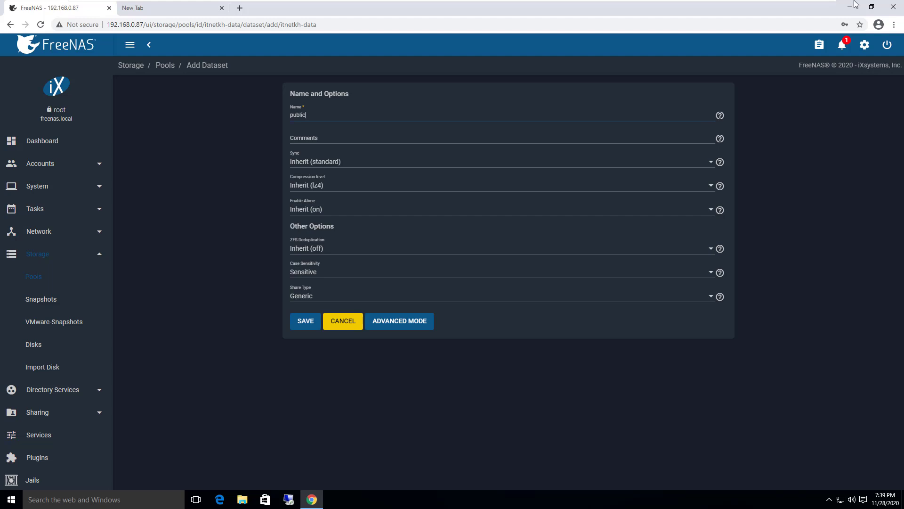
{"action": "key", "text": "Return"}
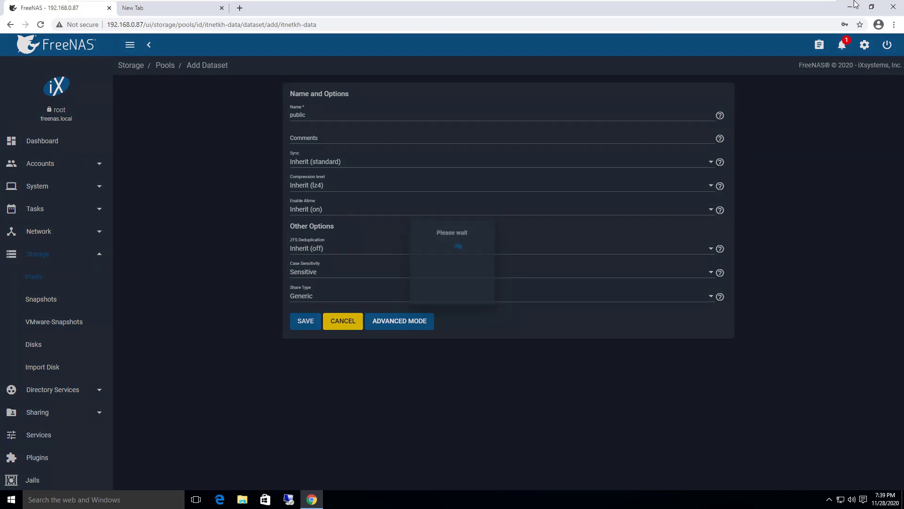
Step: Add a dataset named it under the itnetkh-data root dataset, keeping the default options, and save it
{"action": "left_click", "coordinate": [732, 179]}
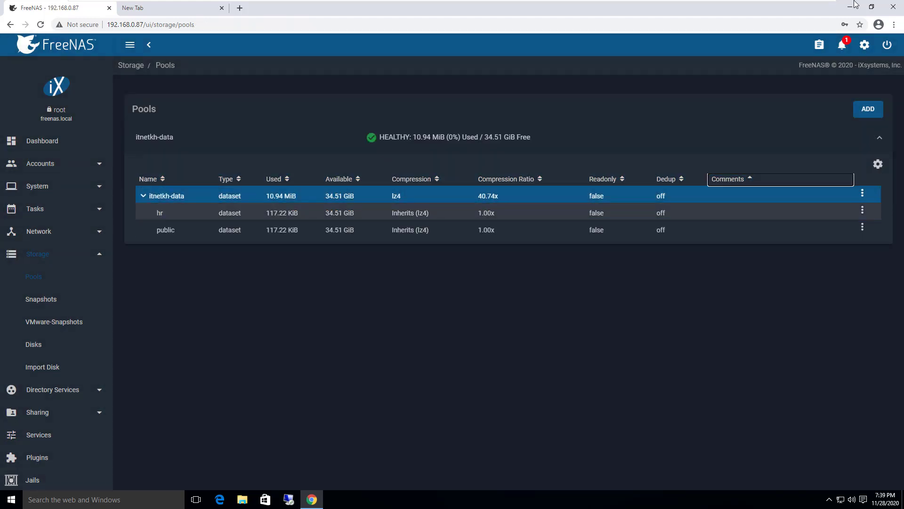
{"action": "left_click", "coordinate": [862, 192]}
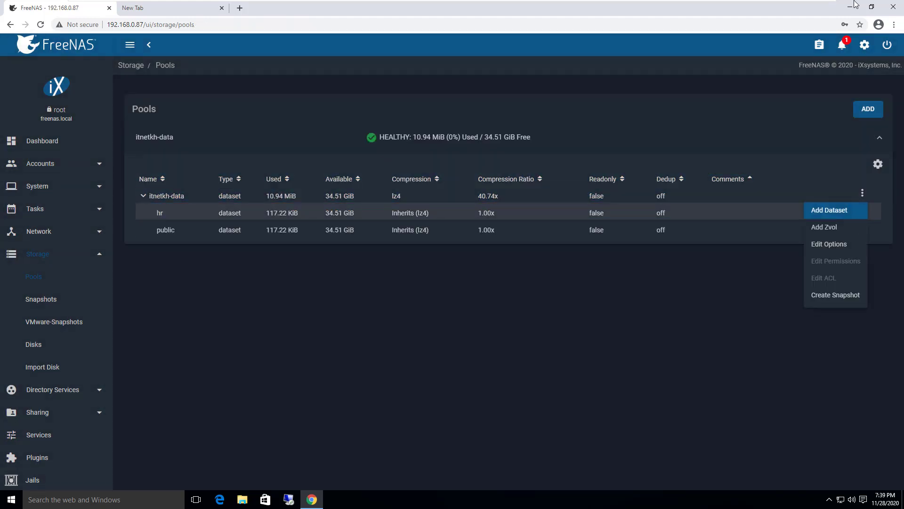
{"action": "left_click", "coordinate": [831, 210]}
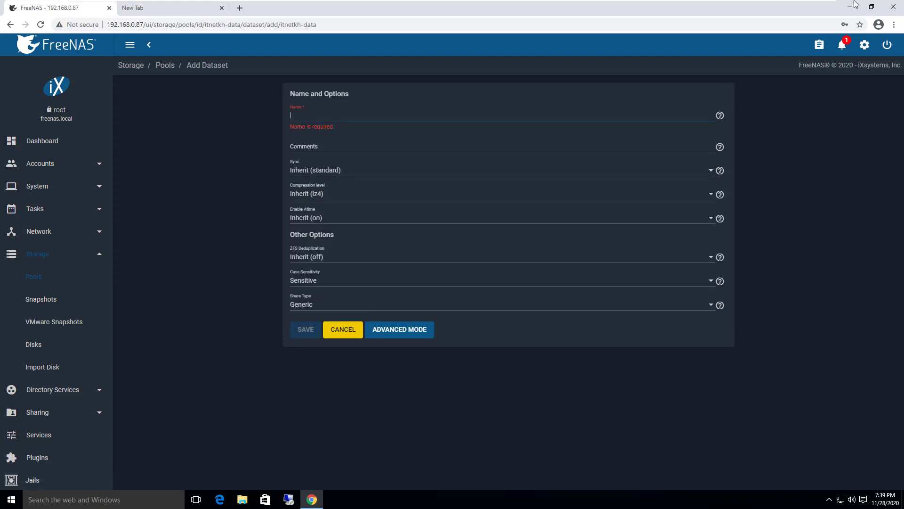
{"action": "type", "text": "it"}
{"action": "key", "text": "Return"}
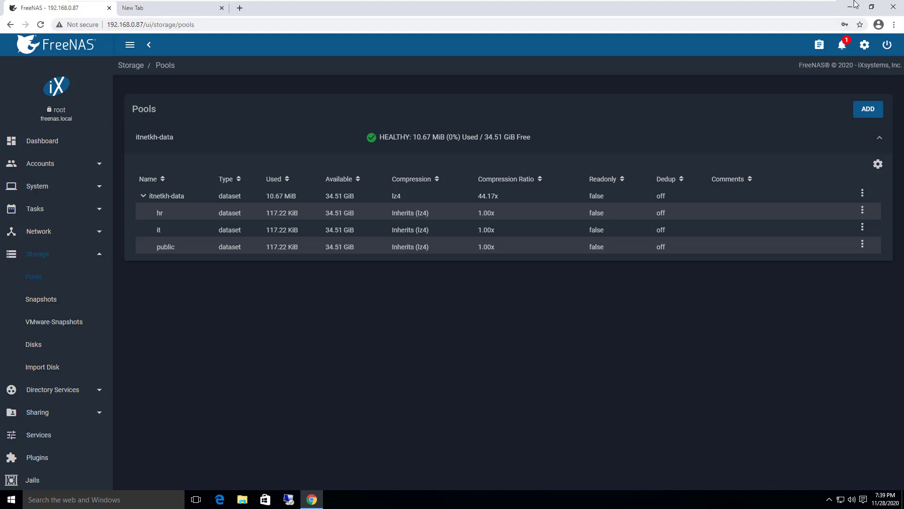
Step: Leave the full-screen view of the win10-lab virtual machine and return to the VMware Workstation window
{"action": "left_click", "coordinate": [856, 5]}
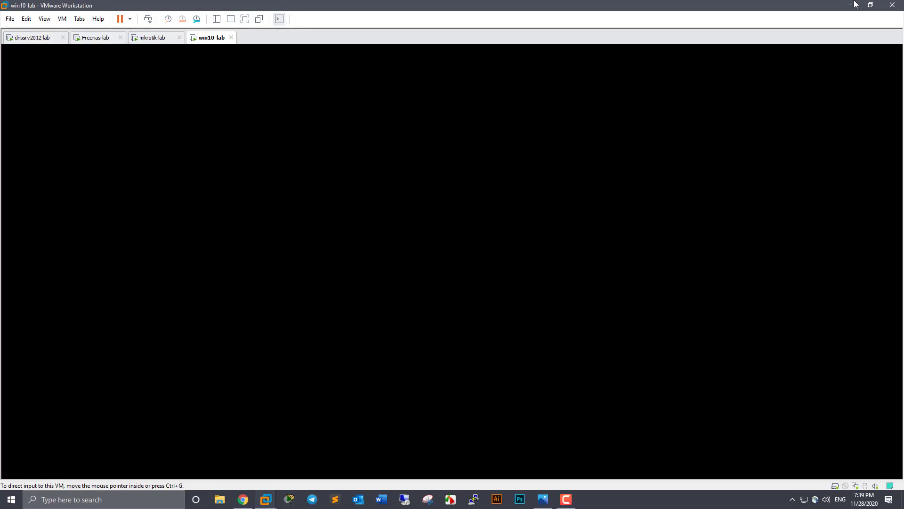